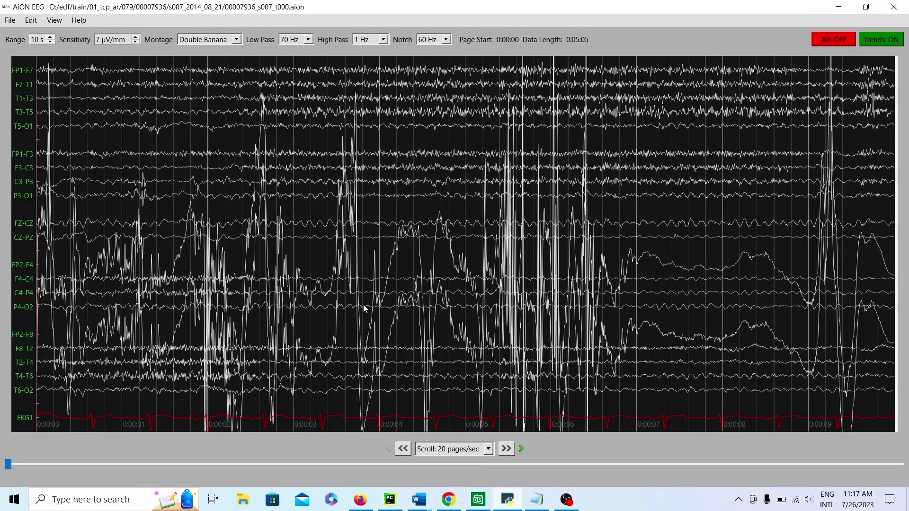
View the opening EEG page at sensitivities of 13 and 26 µV/mm and set it back to 7 µV/mm.
scroll(64, 313, "down", 5)
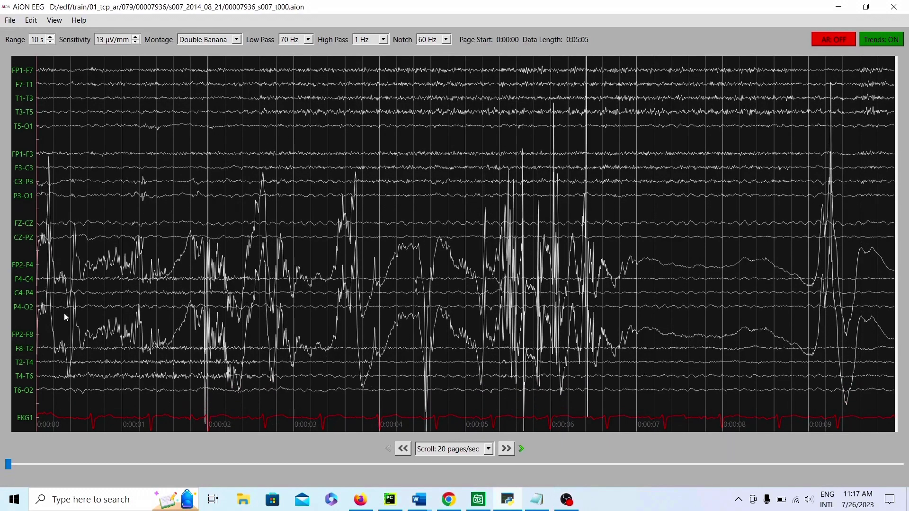
scroll(36, 334, "down", 1)
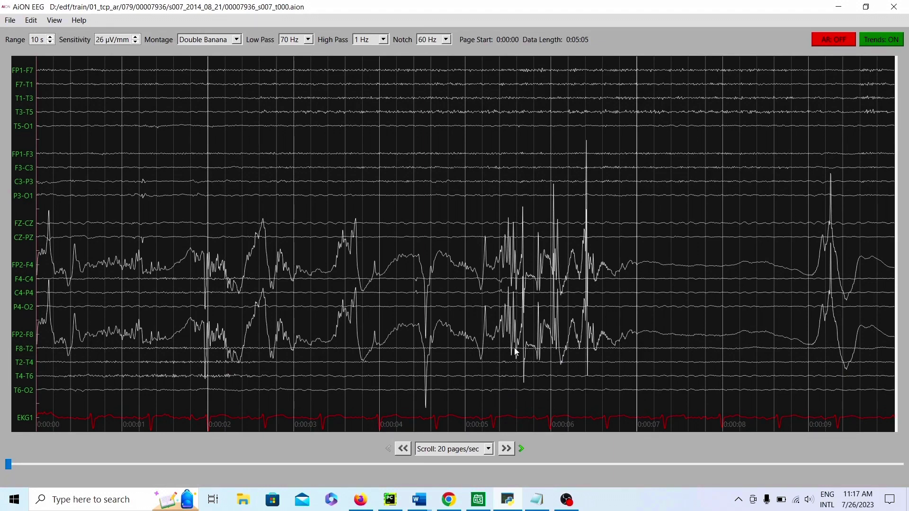
scroll(511, 323, "up", 1)
scroll(511, 322, "up", 16)
scroll(511, 323, "up", 2)
Examine the background EEG activity from 0:00:30 to 0:00:55 and return to the page starting at 0:00:50.
key("Page_Down")
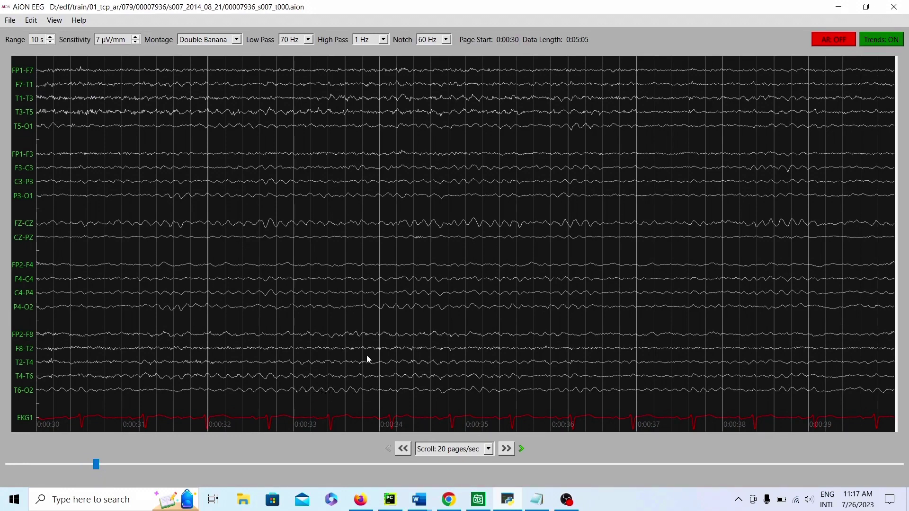
scroll(366, 355, "down", 7)
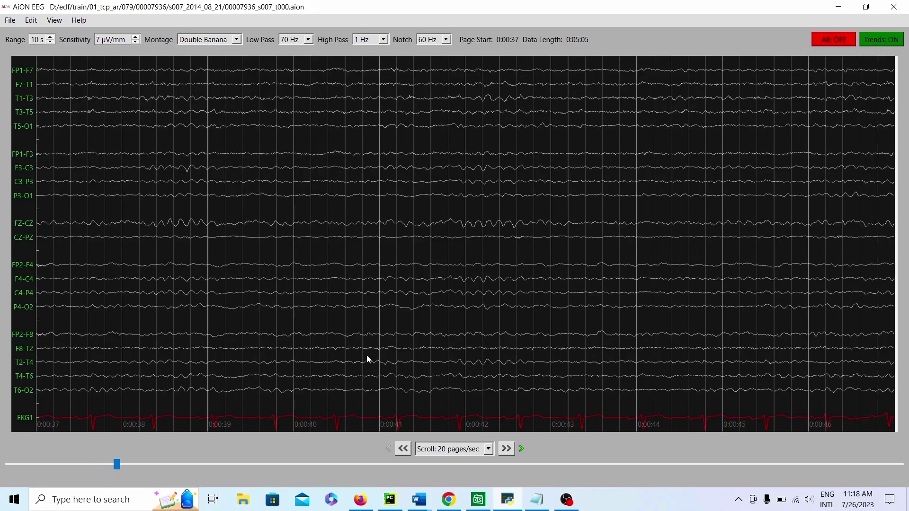
scroll(366, 355, "down", 11)
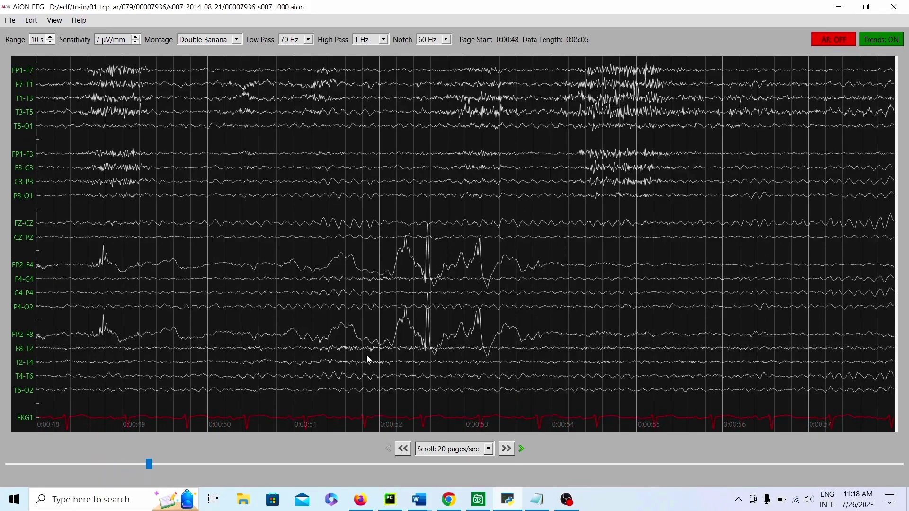
scroll(367, 358, "down", 7)
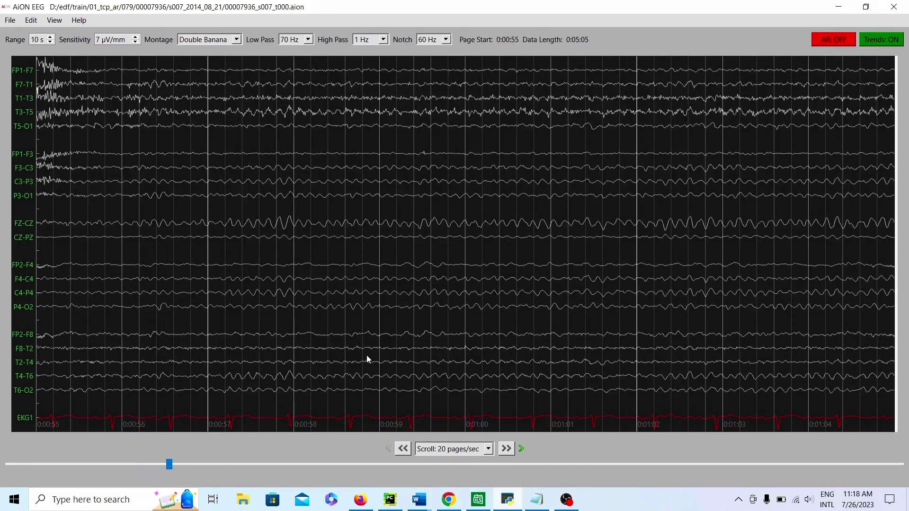
scroll(367, 358, "up", 5)
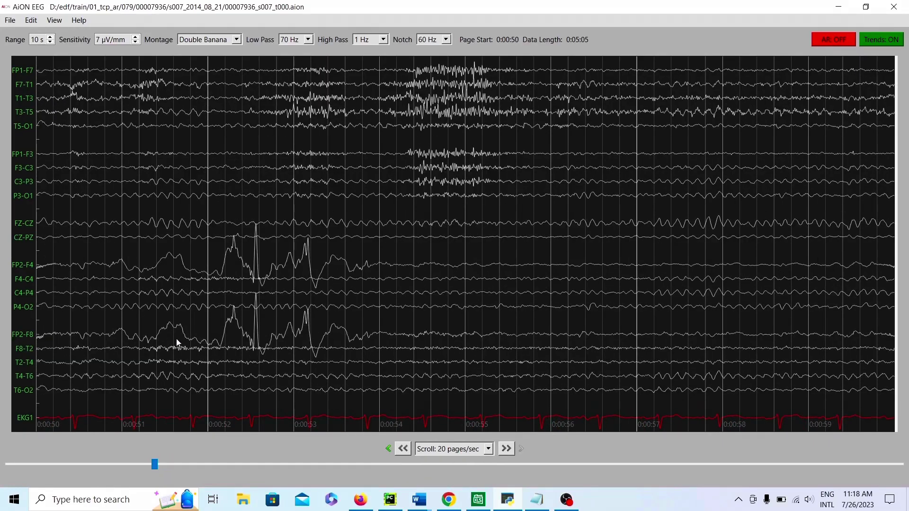
Examine how the rhythmic activity in the FP1-F7 to T5-O1 channels evolves up to the page starting at 0:03:07.
scroll(237, 336, "down", 11)
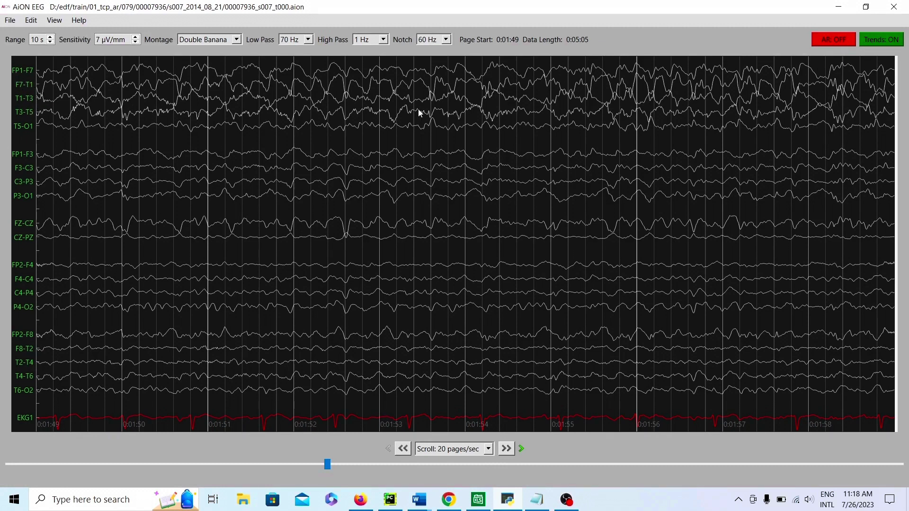
scroll(328, 98, "down", 3)
scroll(329, 98, "down", 5)
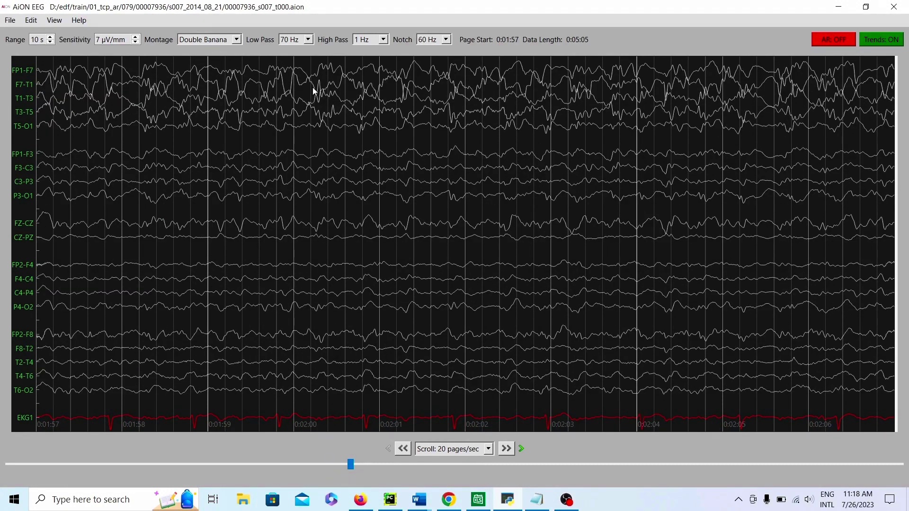
scroll(392, 96, "down", 1)
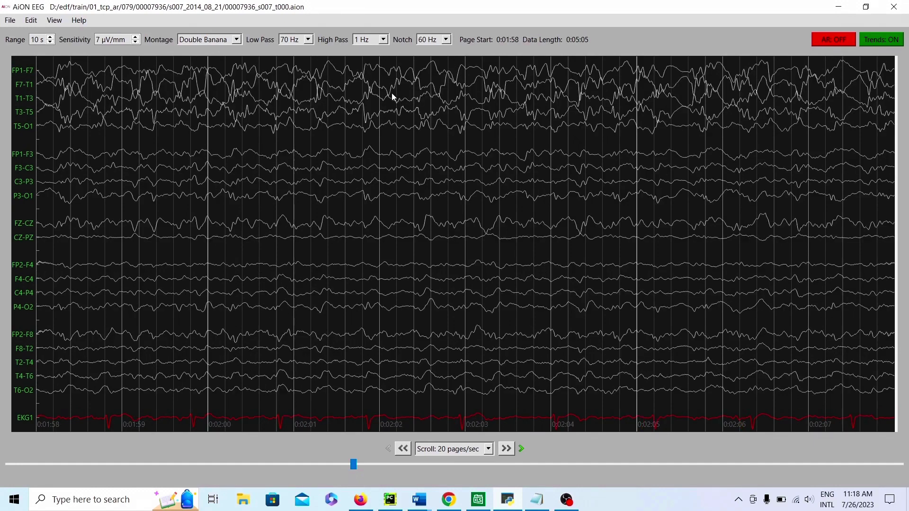
scroll(342, 105, "down", 6)
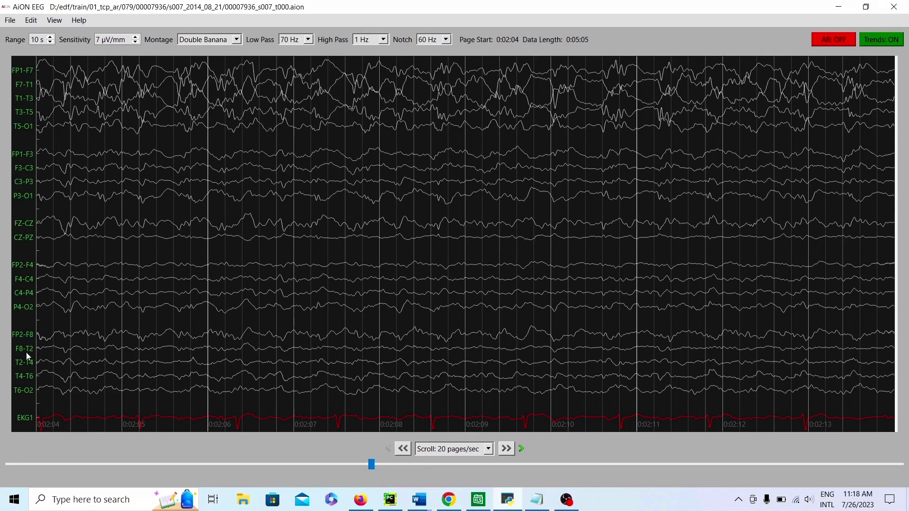
scroll(12, 379, "down", 1)
scroll(13, 377, "down", 11)
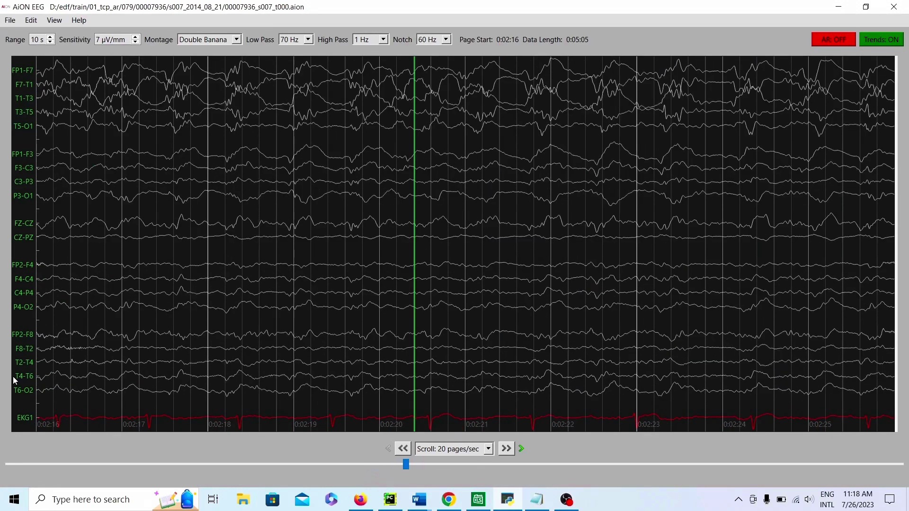
scroll(12, 376, "down", 7)
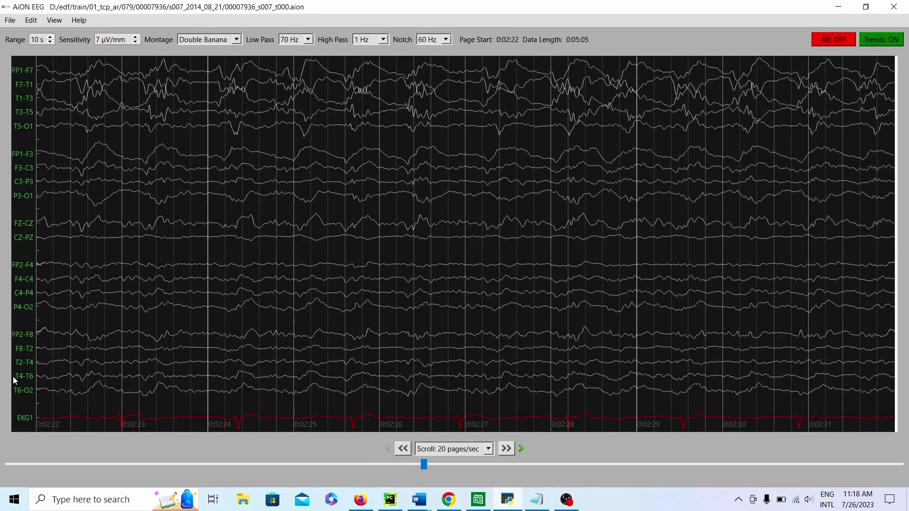
scroll(13, 376, "down", 11)
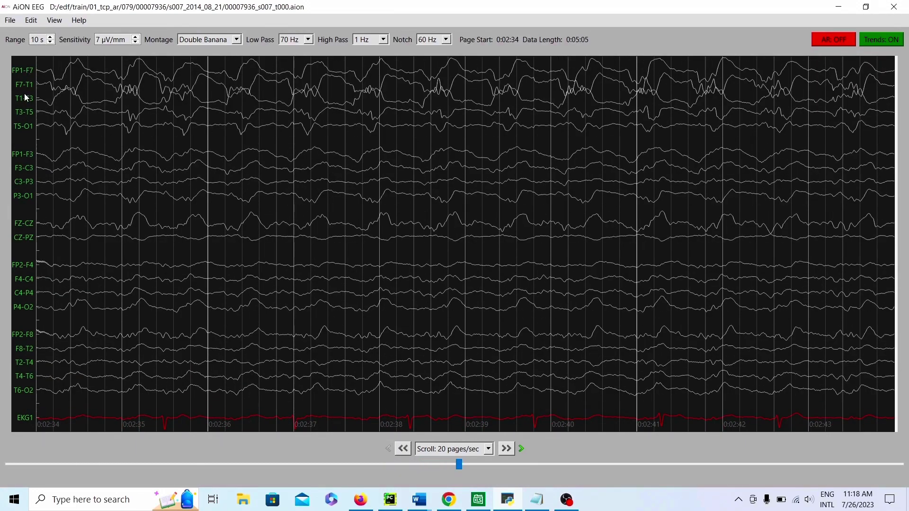
scroll(24, 94, "down", 9)
scroll(26, 97, "down", 10)
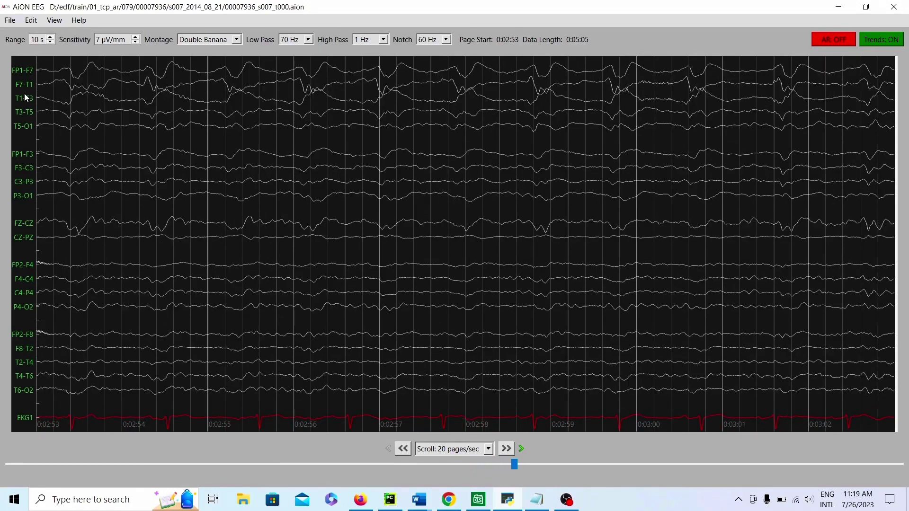
scroll(24, 93, "down", 14)
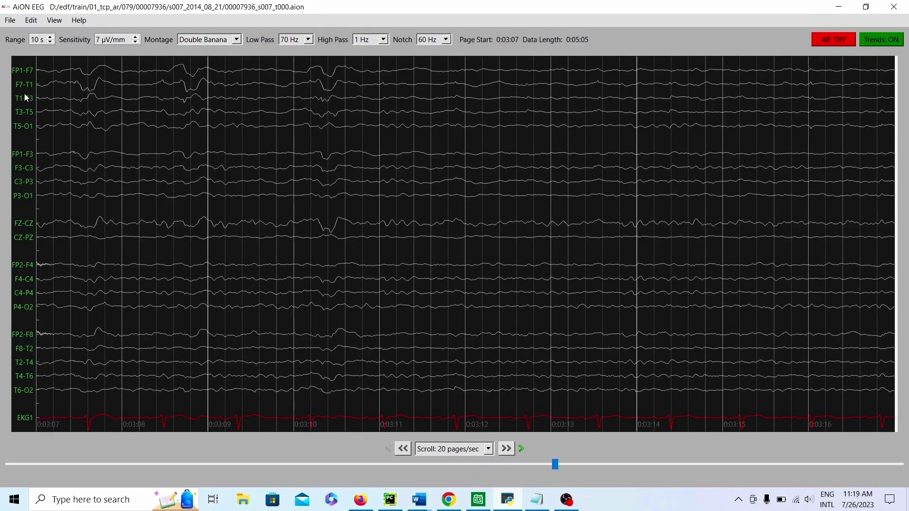
Return to 0:01:35 and review the T1-T3 and neighbouring channels forward to the page starting at 0:03:01.
scroll(24, 93, "down", 3)
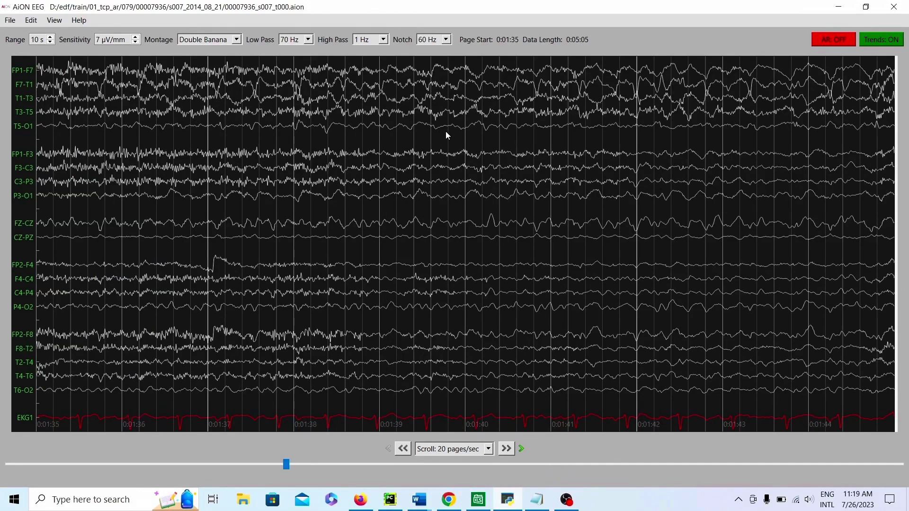
scroll(445, 135, "down", 5)
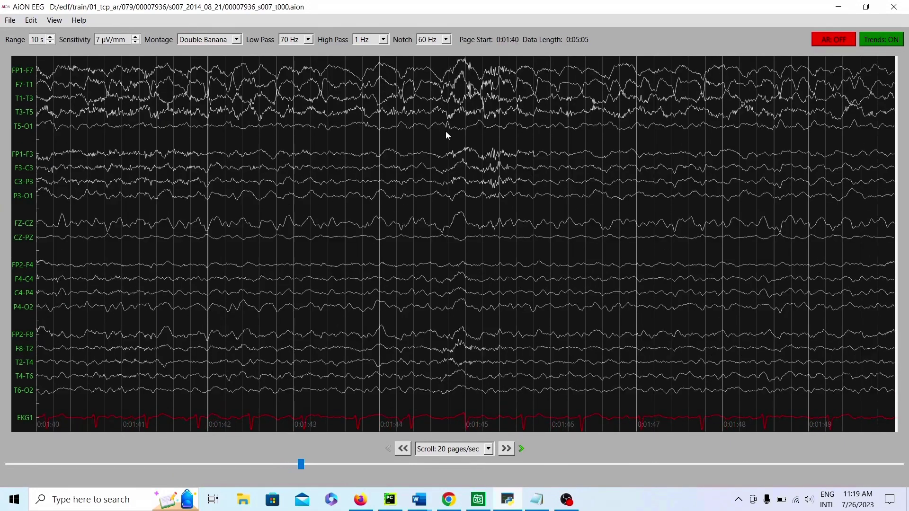
scroll(446, 136, "down", 6)
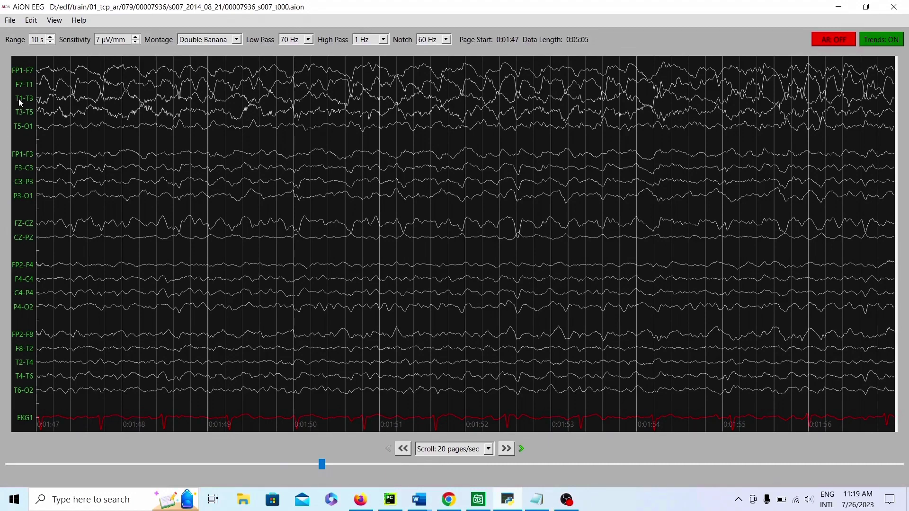
scroll(19, 98, "down", 7)
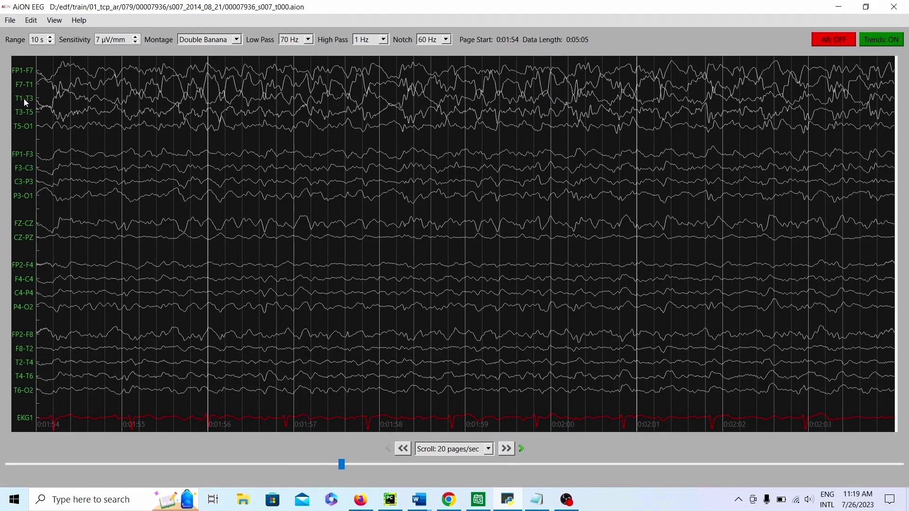
scroll(24, 99, "down", 11)
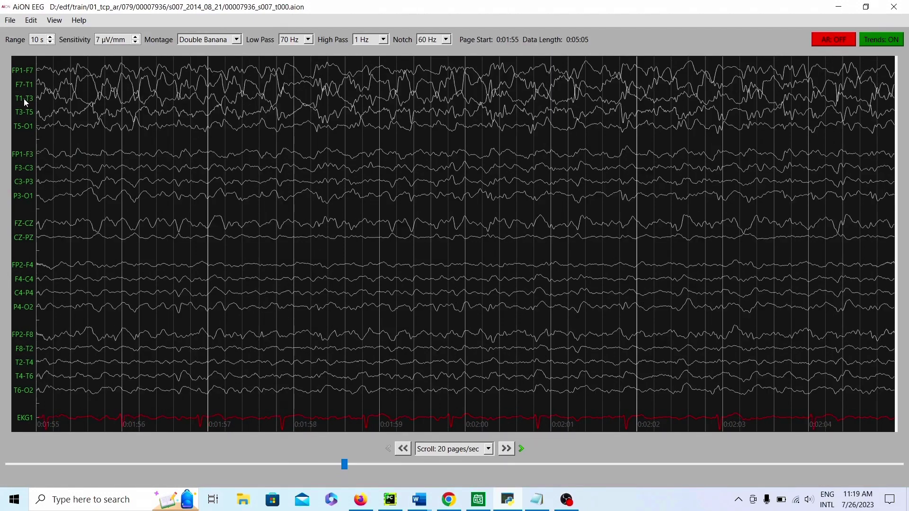
scroll(24, 98, "down", 13)
scroll(23, 98, "down", 11)
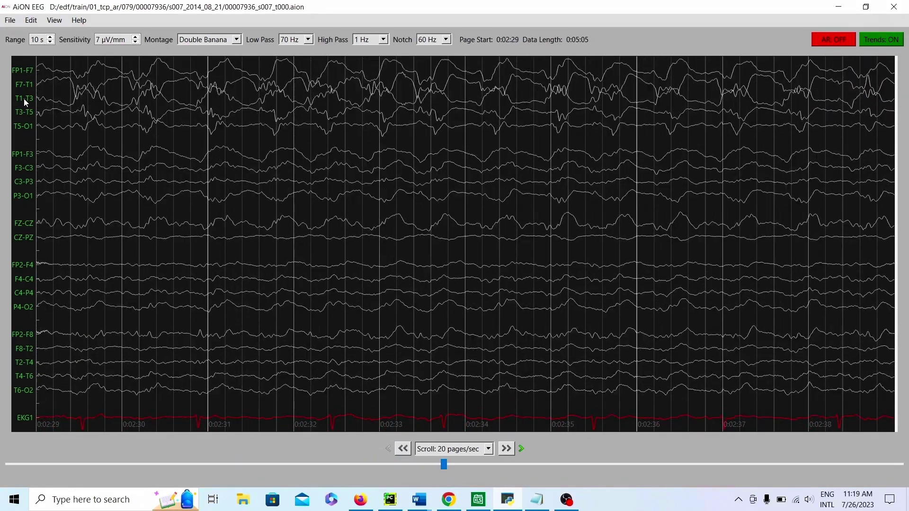
scroll(24, 99, "down", 2)
scroll(23, 98, "down", 2)
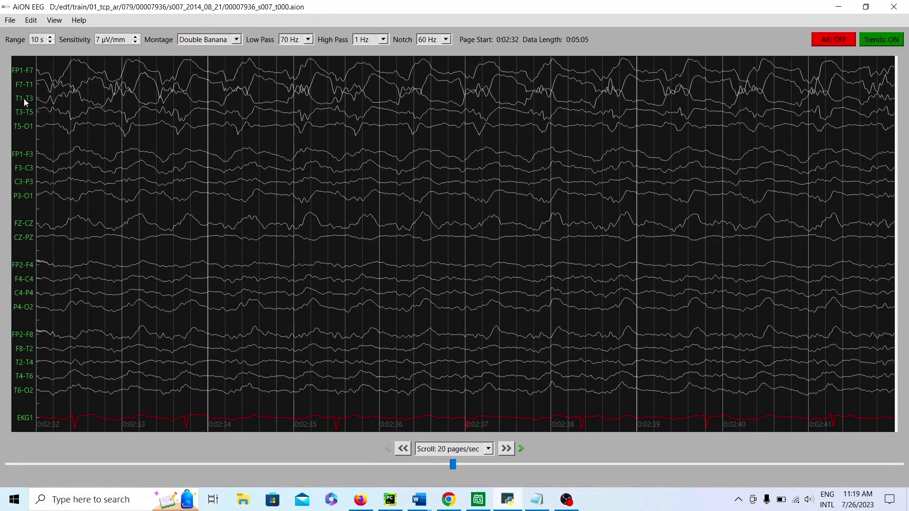
scroll(24, 98, "down", 13)
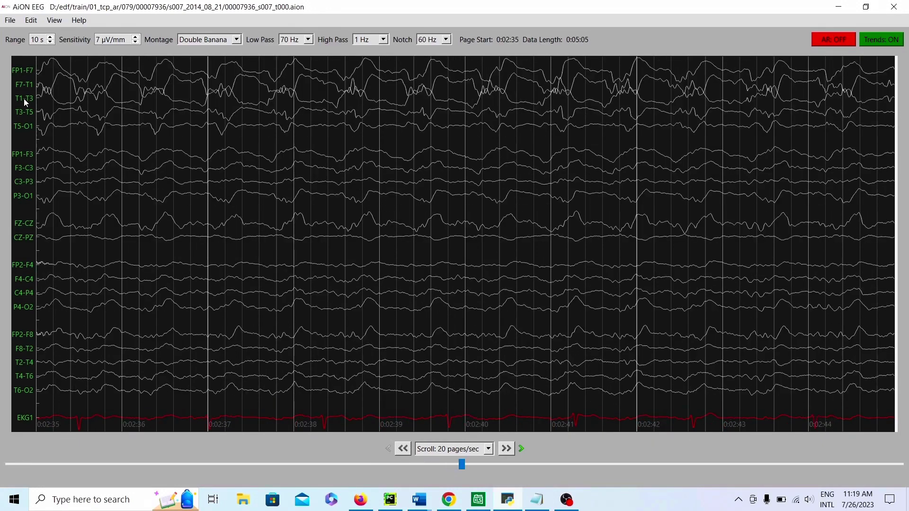
scroll(24, 98, "down", 9)
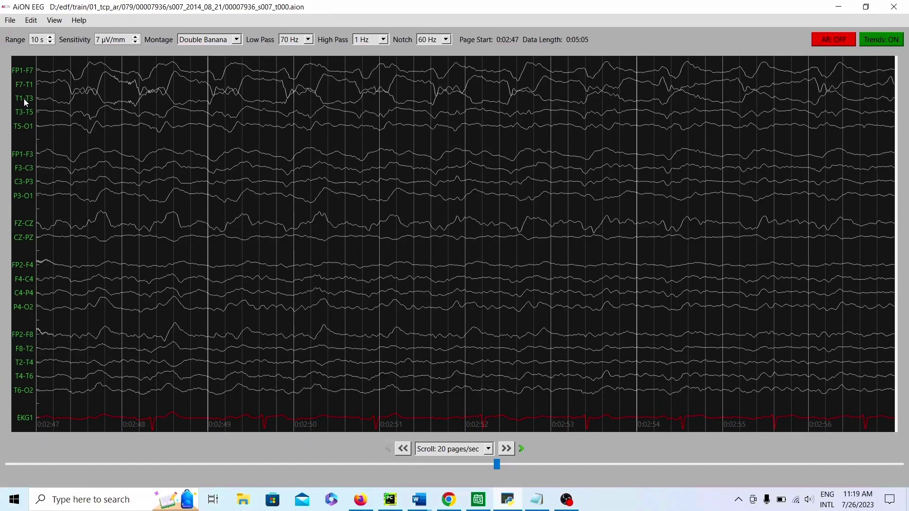
scroll(24, 99, "down", 14)
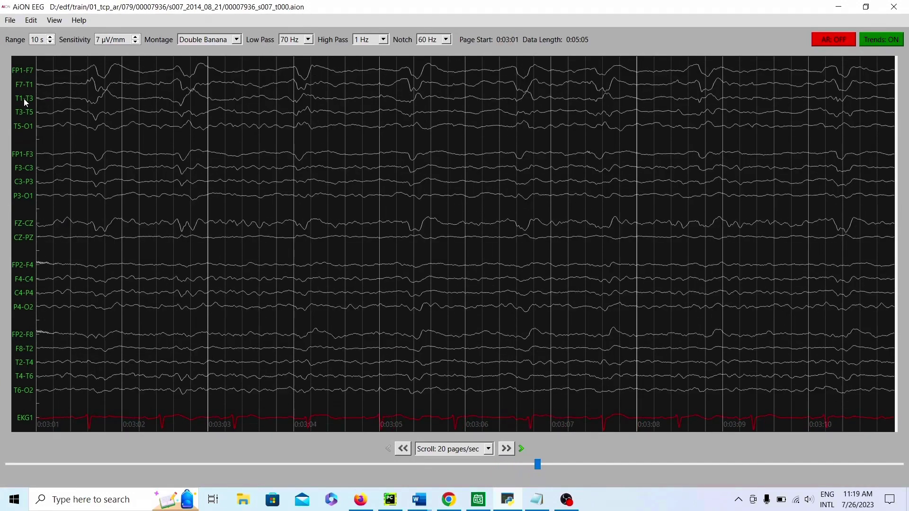
Examine the EEG following the rhythmic discharges, from the page at 0:03:10 to the page at 0:03:23.
scroll(23, 99, "down", 1)
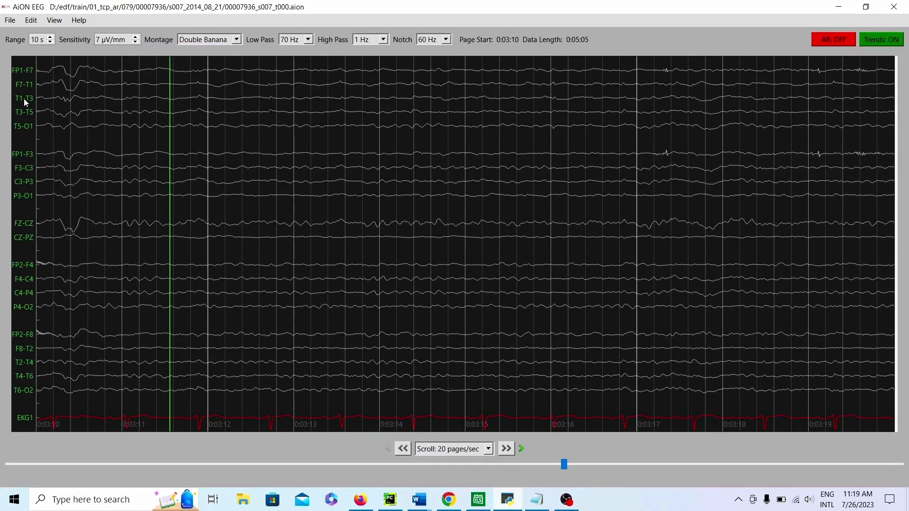
scroll(24, 98, "down", 6)
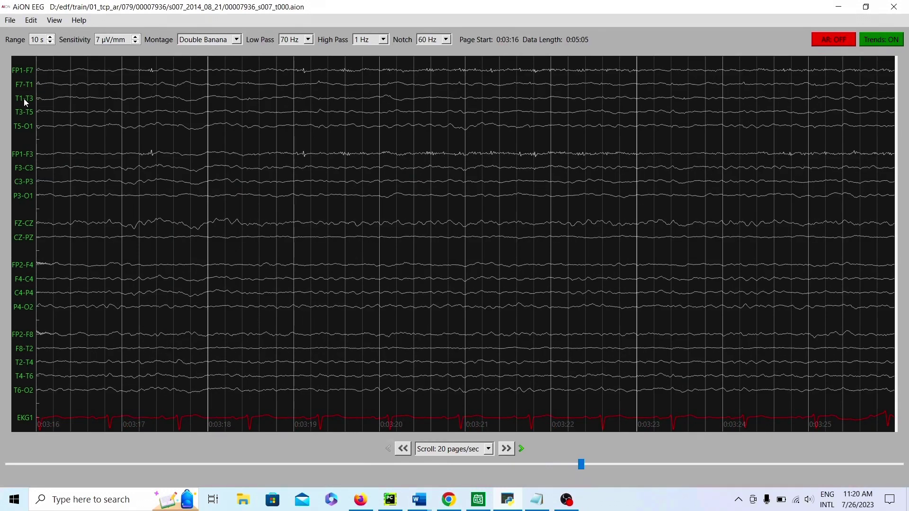
scroll(24, 98, "down", 6)
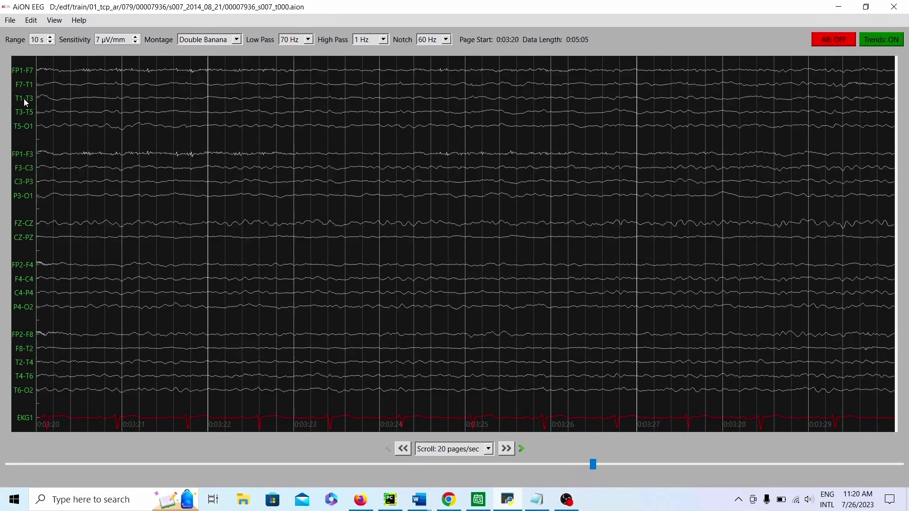
scroll(24, 98, "down", 1)
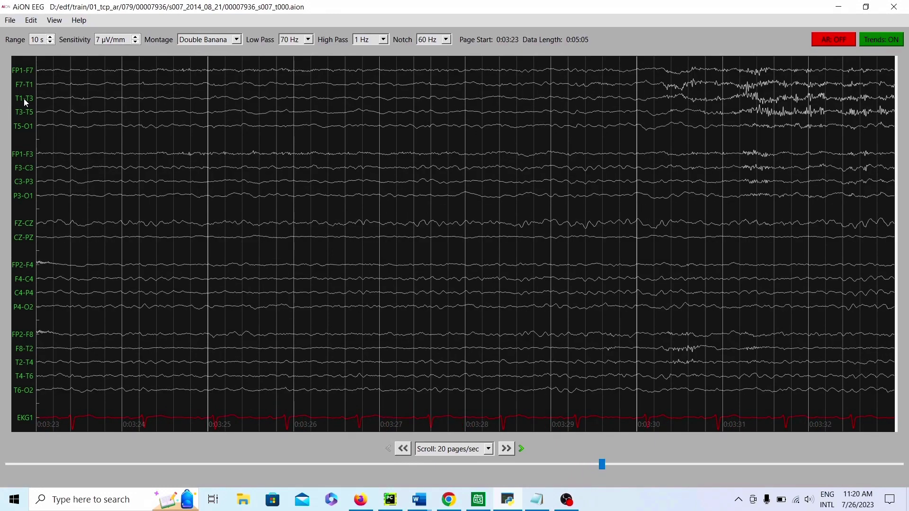
Review the recording backwards from 0:03:23 to 0:01:58 and return forward to the page starting at 0:03:10.
scroll(24, 99, "up", 11)
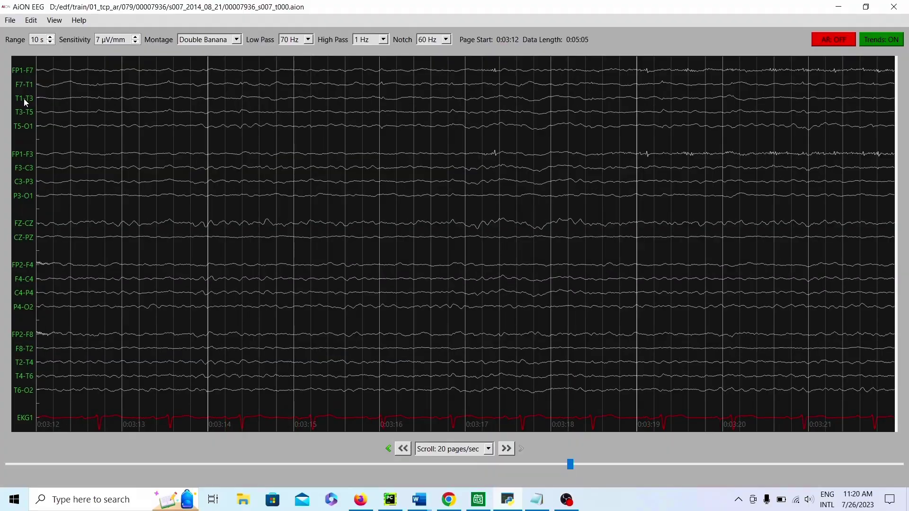
scroll(24, 98, "up", 19)
scroll(23, 98, "up", 18)
scroll(24, 98, "up", 9)
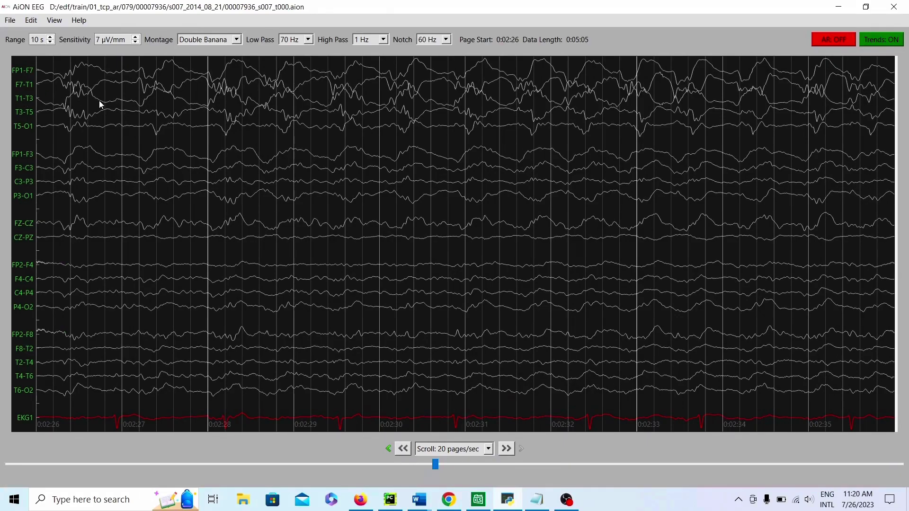
scroll(188, 117, "up", 16)
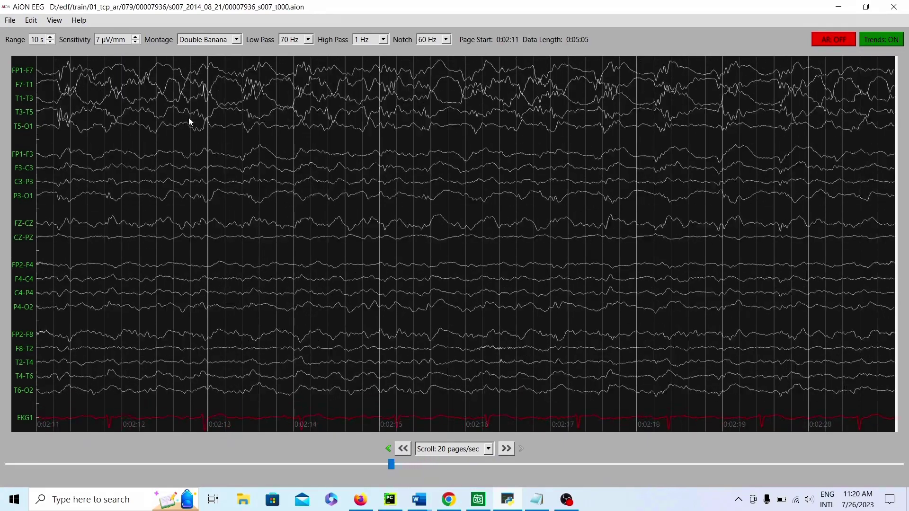
scroll(188, 118, "up", 12)
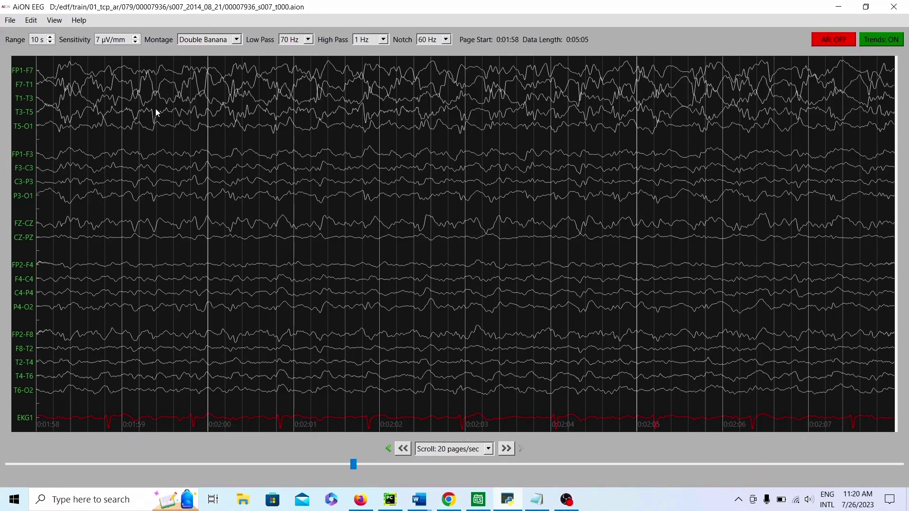
scroll(155, 112, "down", 19)
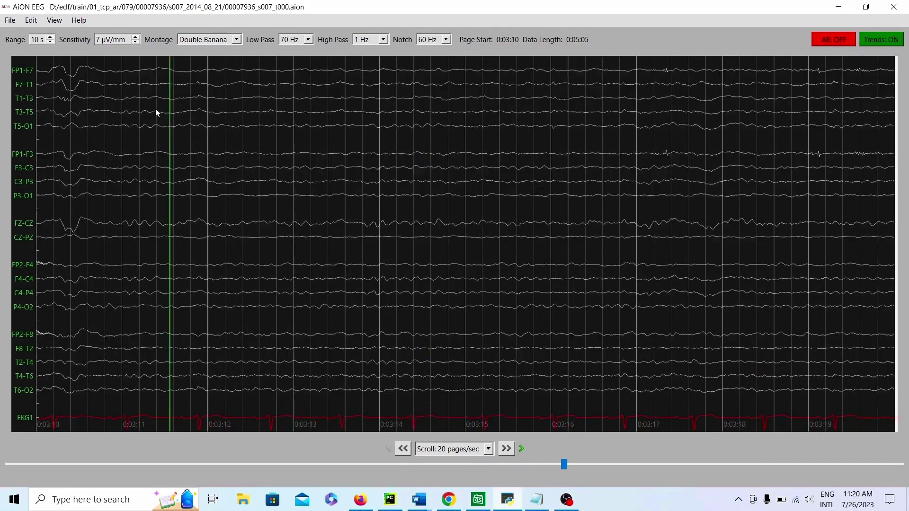
Examine the background EEG after the rhythmic discharges, from the page at 0:03:10 to the page at 0:03:18.
key("Left")
key("Left")
key("Right")
key("Right")
key("Right")
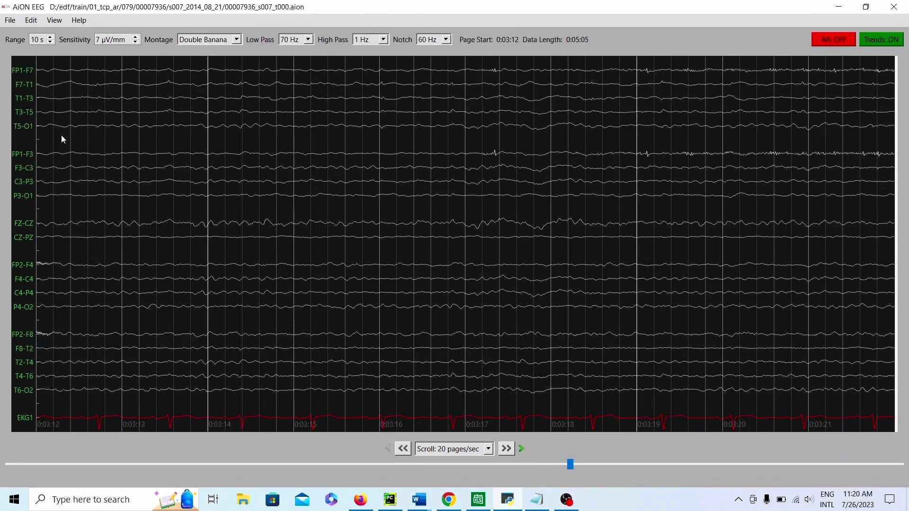
key("Right")
key("Right")
key("Right")
key("Right")
key("Right")
key("Right")
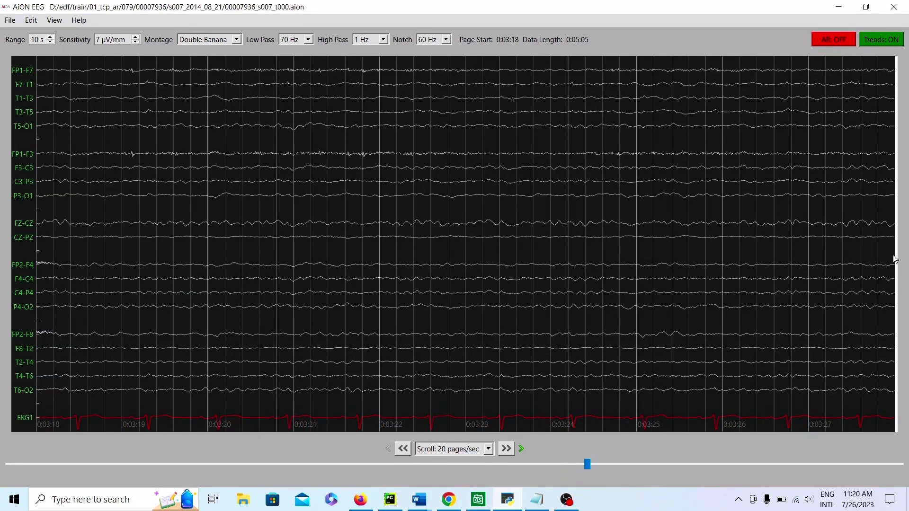
Reveal the trends and expand them to full width to examine the FFT spectrograms and amplitude margins for the entire EEG.
left_click_drag(894, 259, 549, 235)
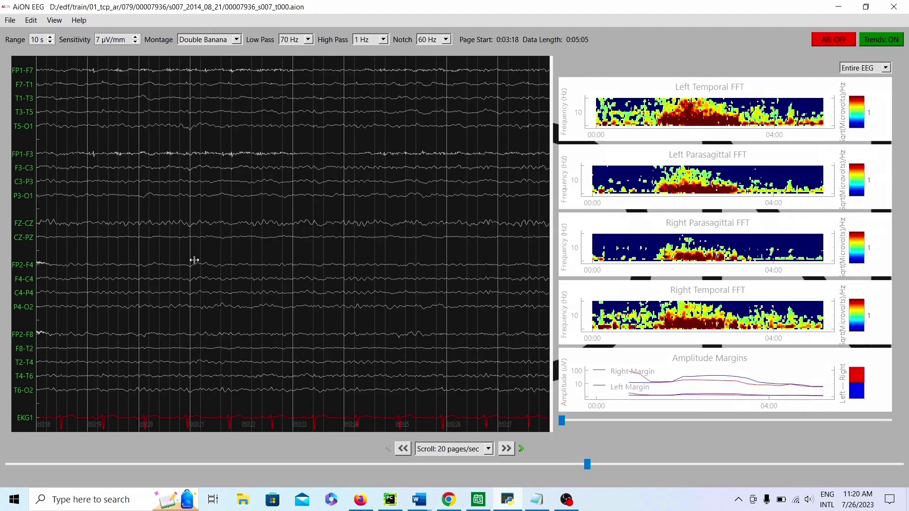
left_click_drag(151, 260, 2, 251)
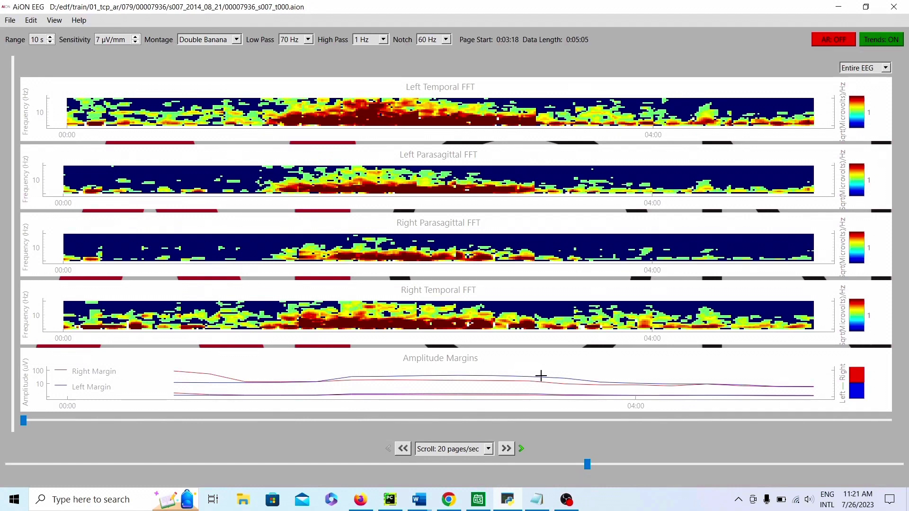
Jump to the start of the high-power activity in the Left Temporal FFT and turn the trends off.
left_click(273, 113)
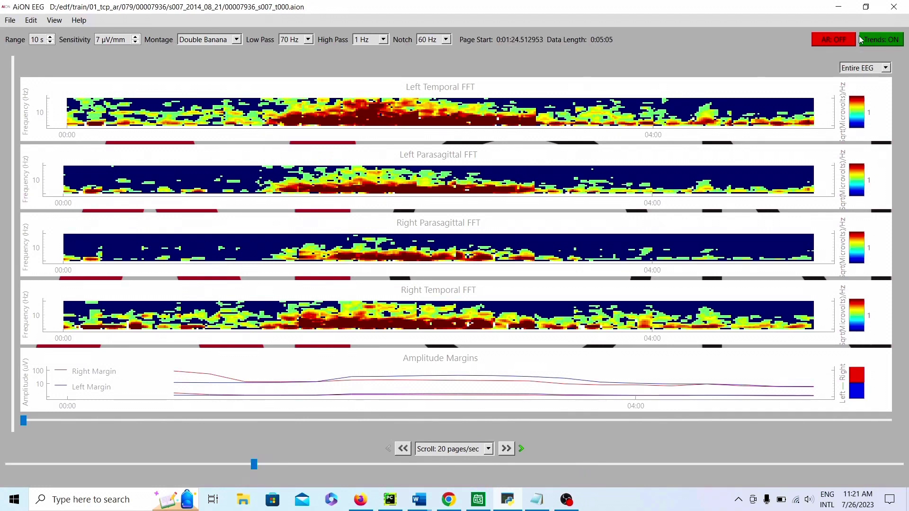
left_click(882, 40)
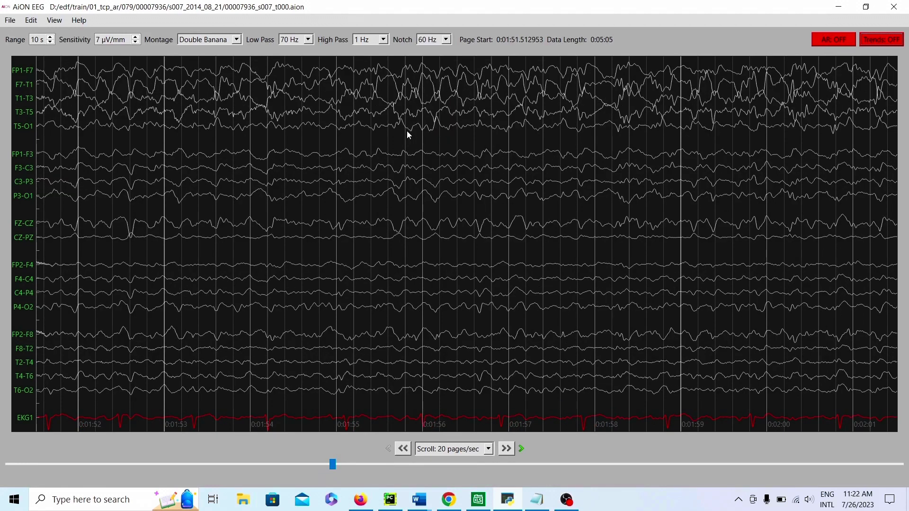
Set the sensitivity to 17 µV/mm on the page starting at 0:01:51.
key("Up")
key("Up")
key("Up")
key("Up")
key("Up")
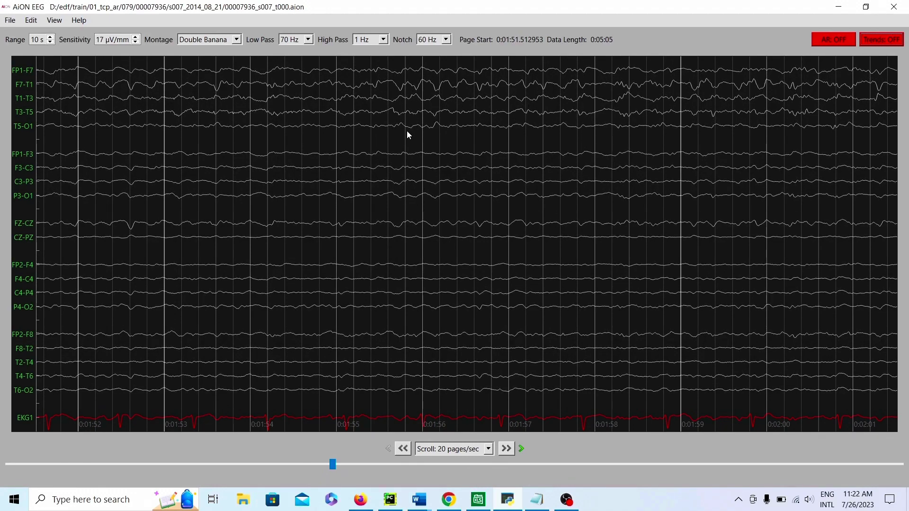
Lower the µV/mm setting again and follow the rhythmic activity from 0:02:01 to the page at 0:03:07.
key("Down")
key("Down")
key("Down")
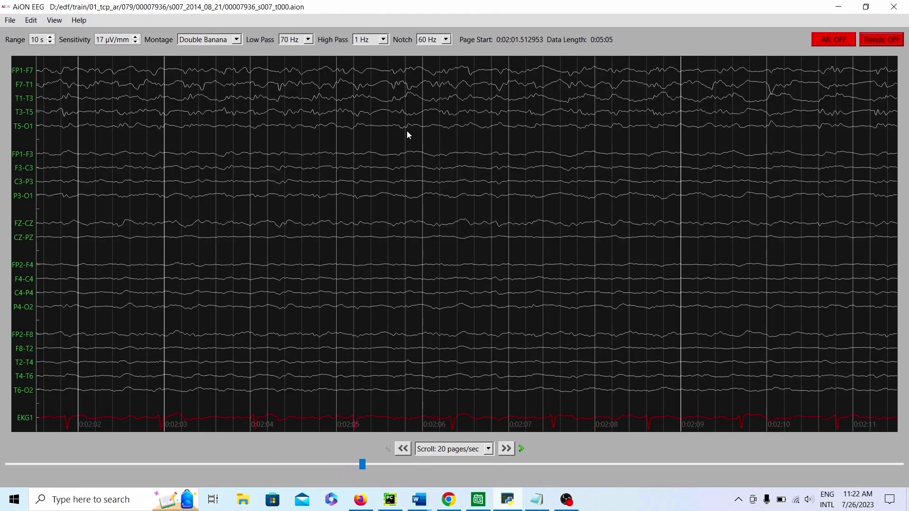
key("Down")
key("Down")
key("Down")
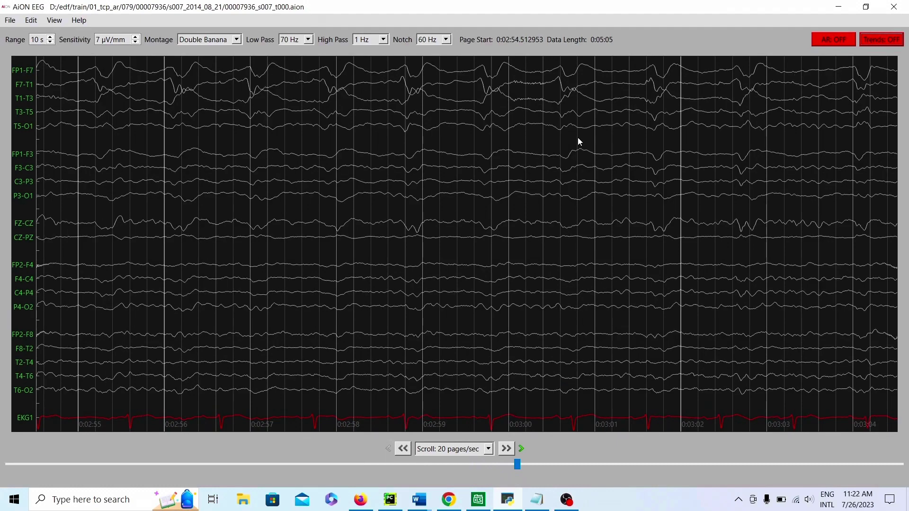
key("Left")
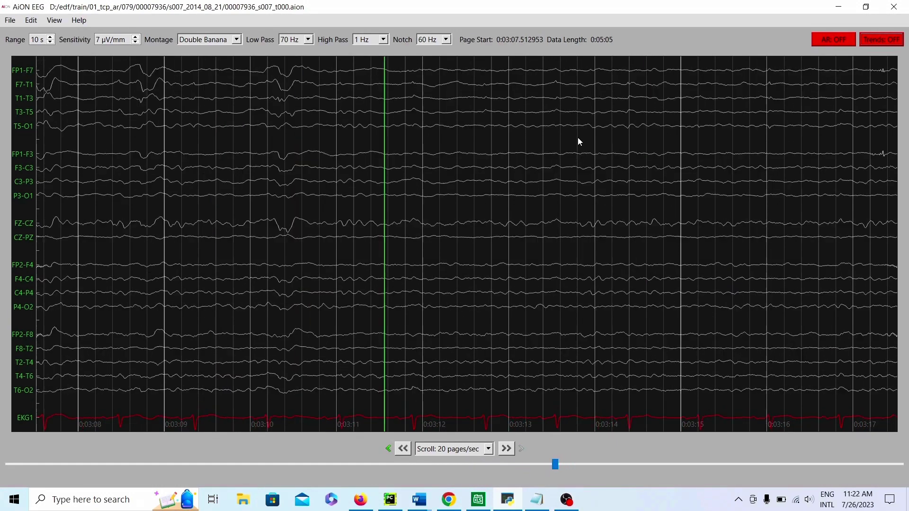
Switch to Notepad to read the EEG report's seizure description, and return to the recording in AiON EEG.
left_click(537, 499)
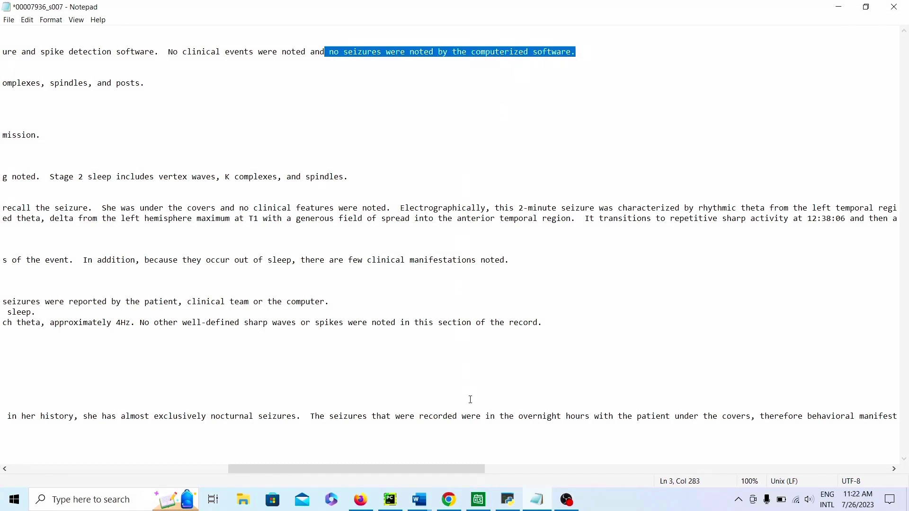
left_click(500, 505)
Compare the left temporal discharges on the pages between 0:02:19 and 0:03:08, finishing on the page at 0:02:20.
scroll(434, 221, "up", 5)
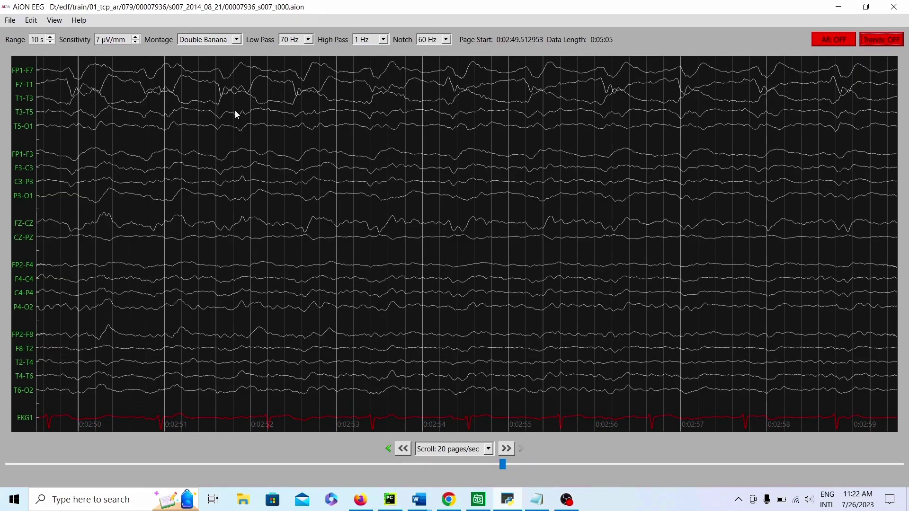
scroll(157, 83, "up", 3)
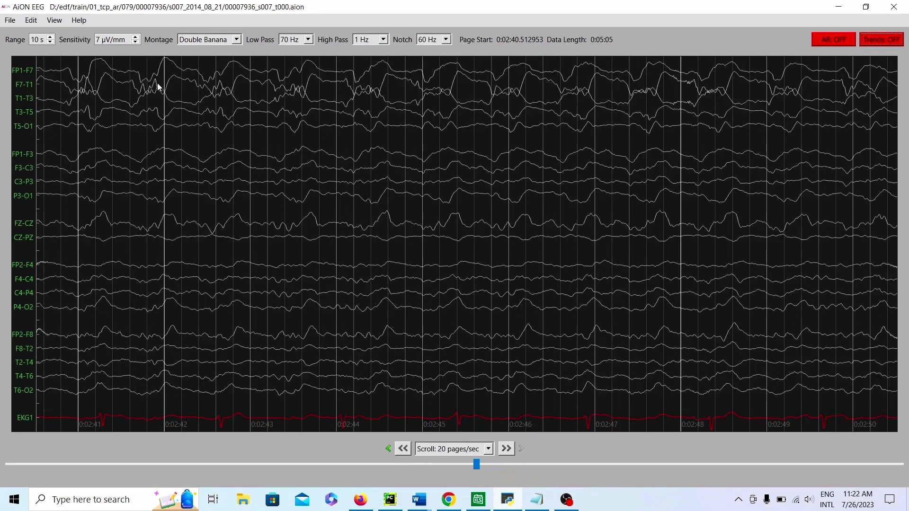
scroll(106, 117, "down", 3)
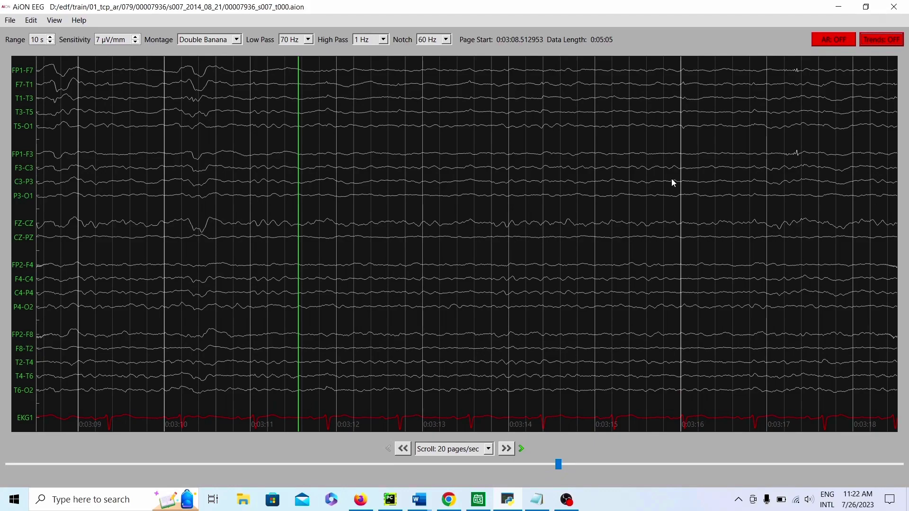
scroll(672, 182, "up", 1)
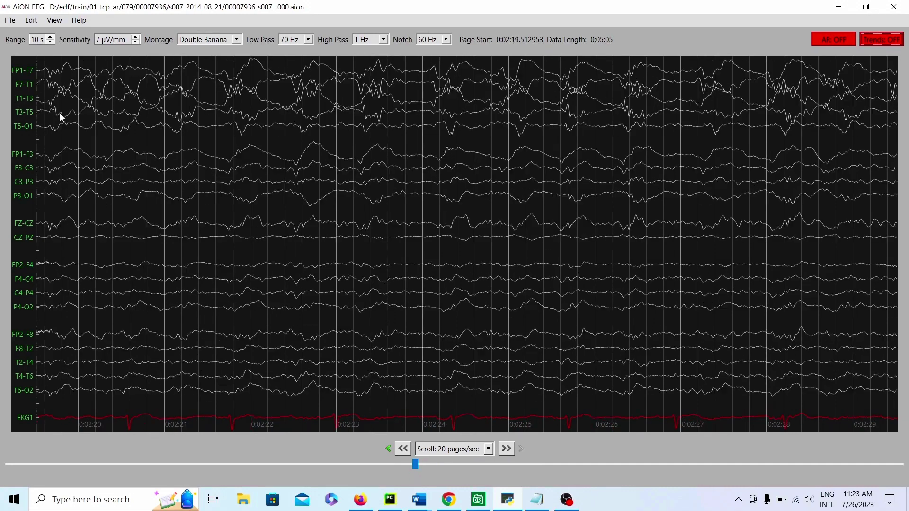
key("Right")
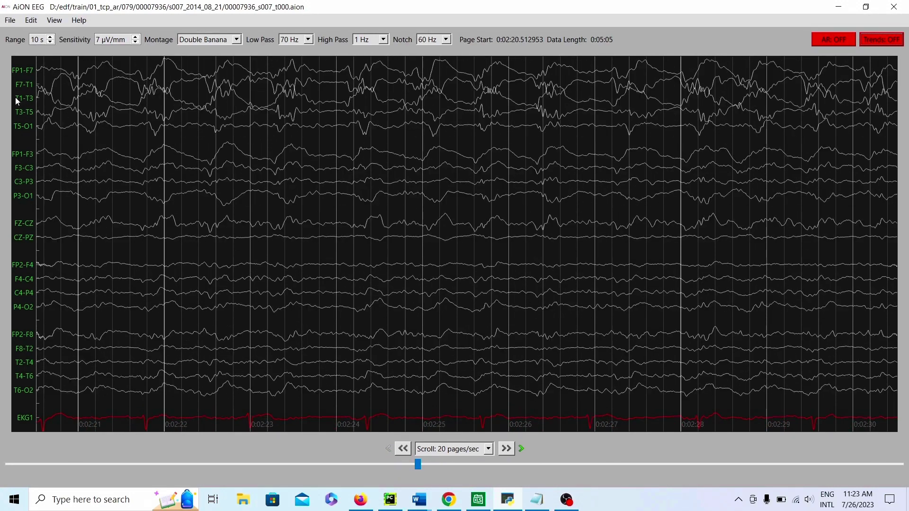